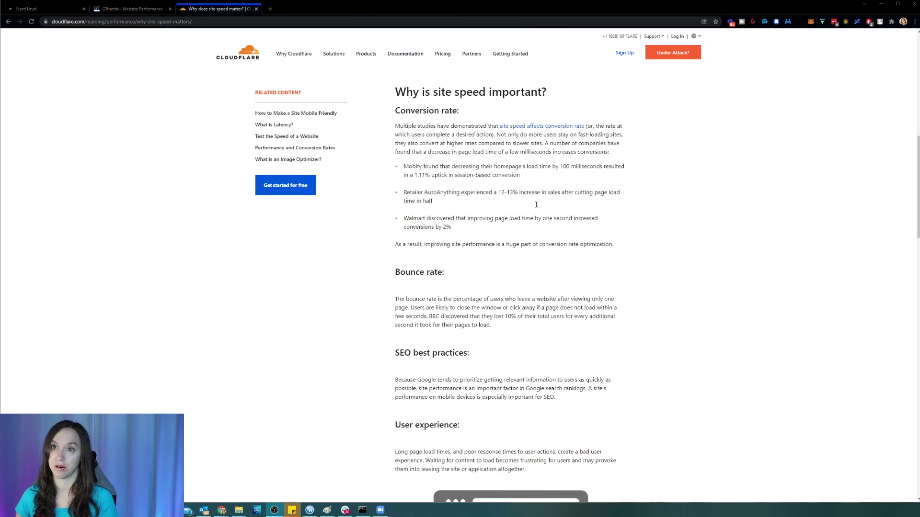
Step: Read down to 'What factors affect site speed?' in the Cloudflare article, then go to the GTmetrix homepage
scroll(627, 261, down, 8)
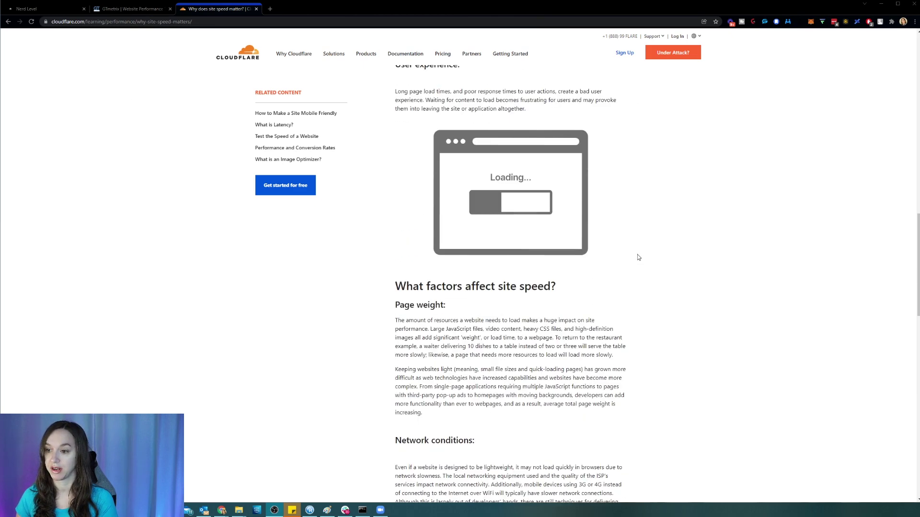
scroll(637, 253, down, 2)
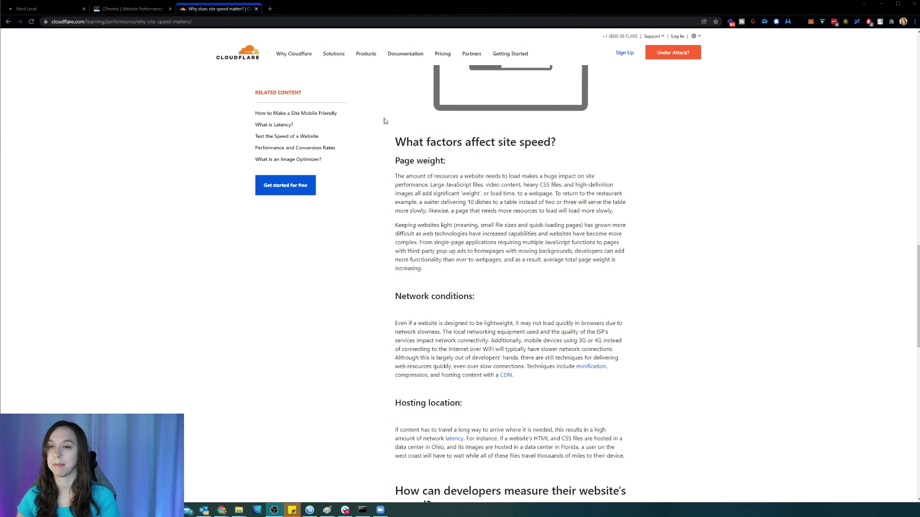
click(134, 10)
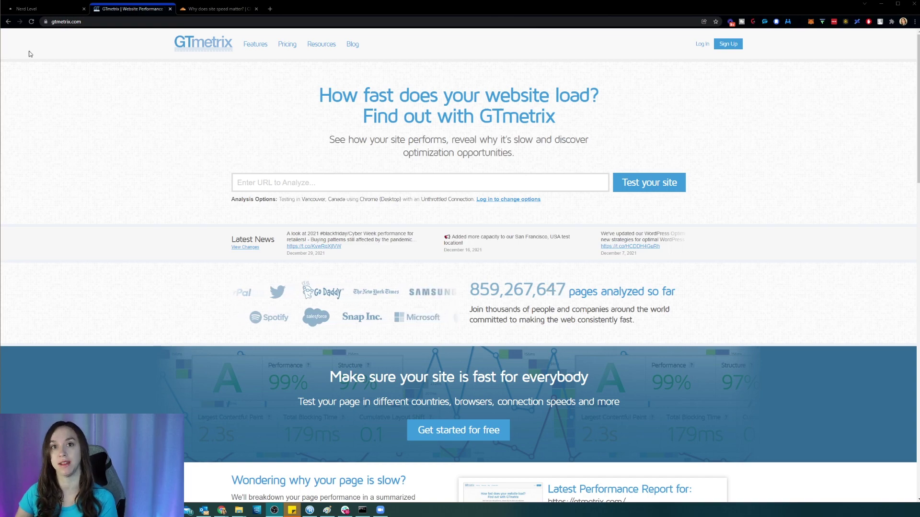
Step: Go to the Nerd Level tab showing the Automation Accelerator 3-Day Mastermind funnel's Mastermind step
click(34, 9)
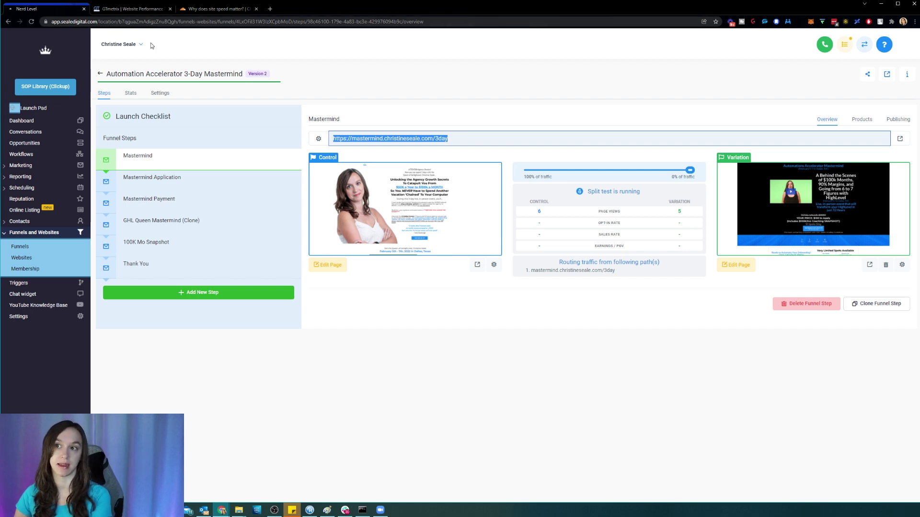
Step: Copy the Mastermind page URL mastermind.christineseale.com/3day and go back to GTmetrix
right_click(362, 140)
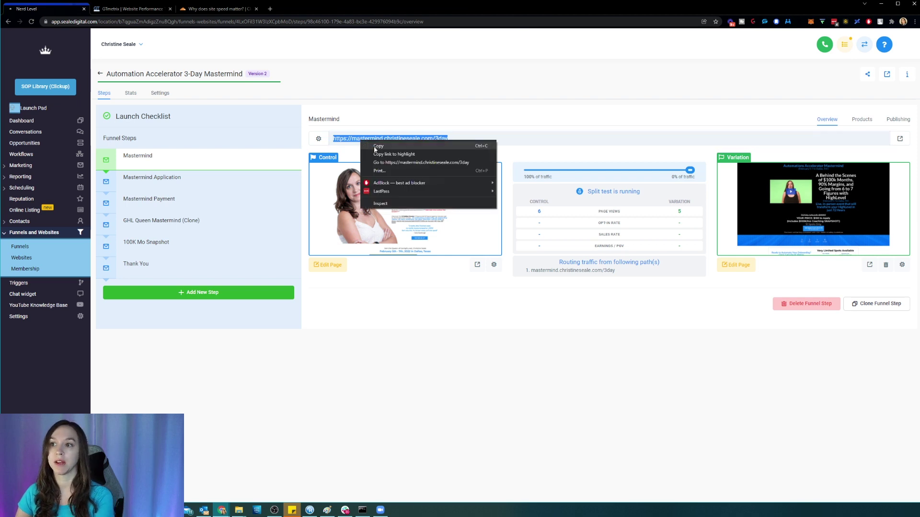
click(376, 146)
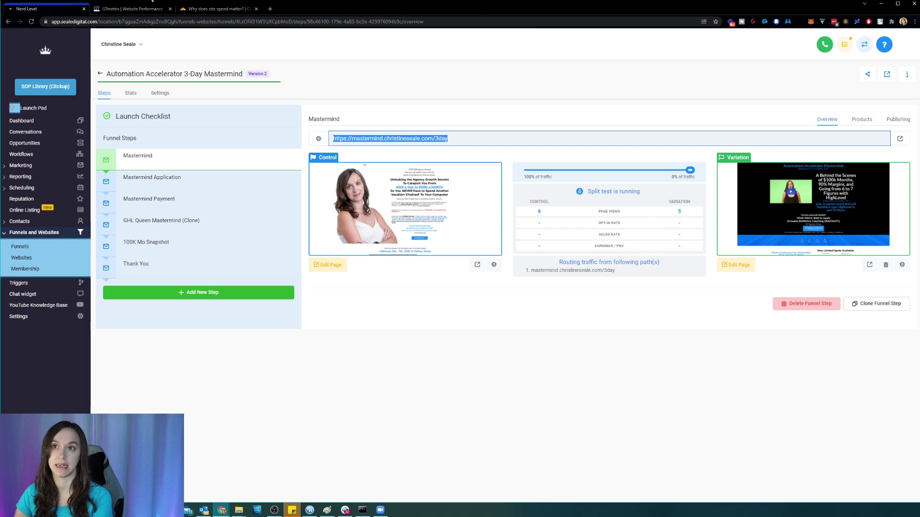
click(148, 8)
Step: Test mastermind.christineseale.com without the '3day' path, producing a grade D report
click(421, 177)
key(ctrl+v)
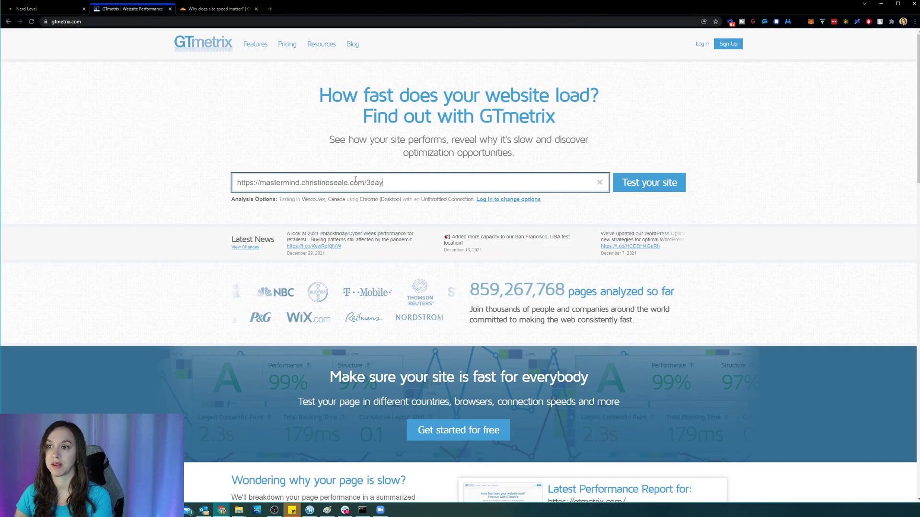
key(BackSpace)
key(BackSpace)
key(BackSpace)
key(BackSpace)
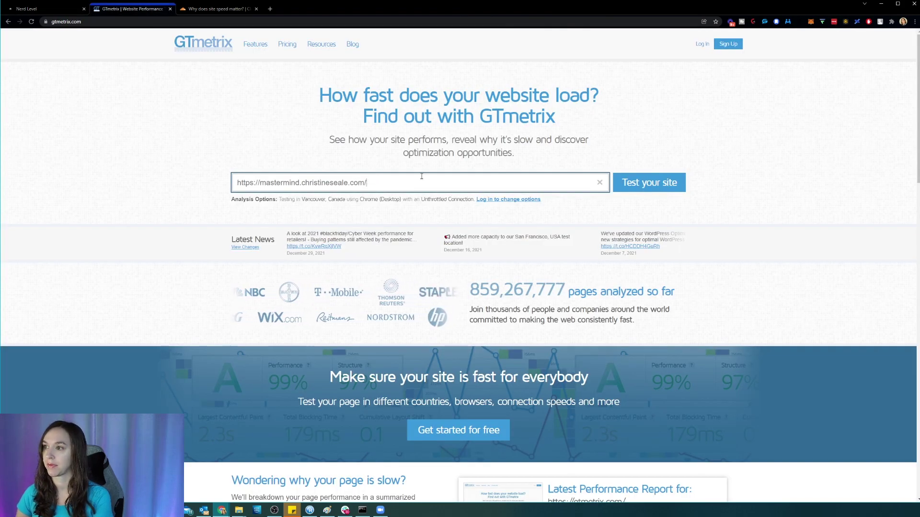
click(649, 183)
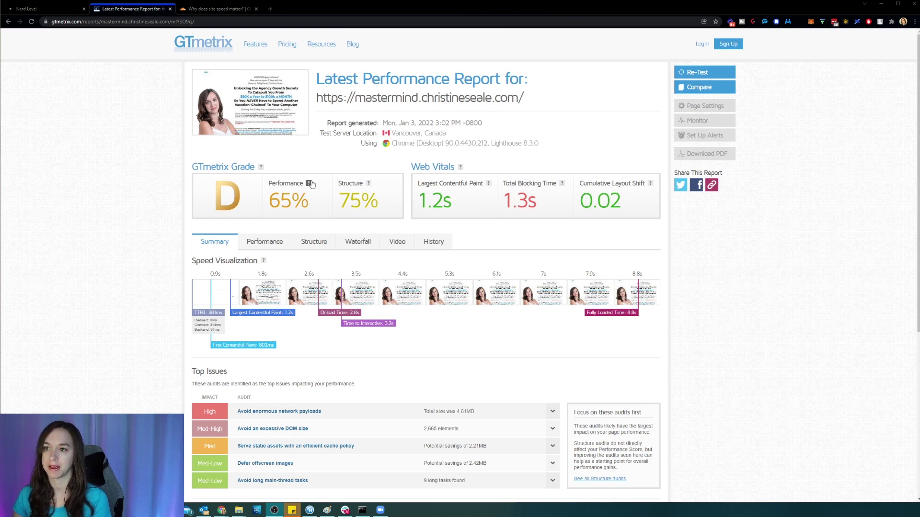
mouse_move(310, 185)
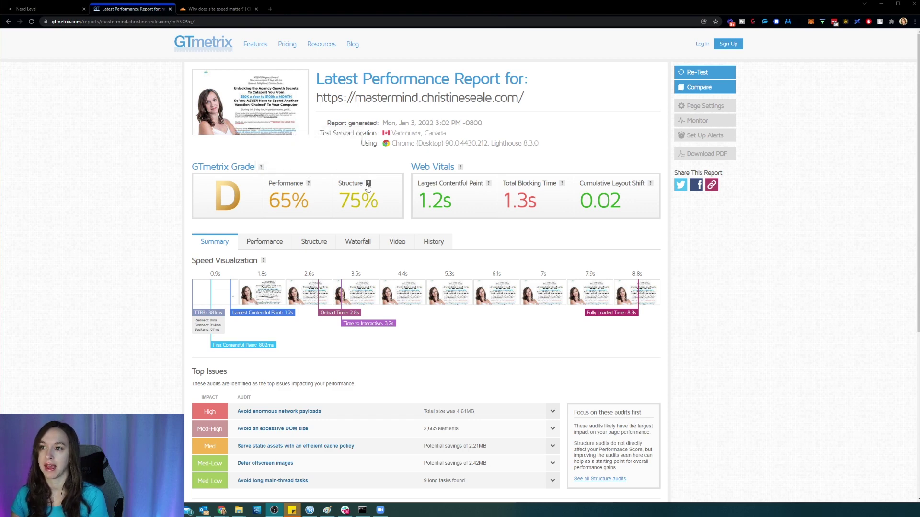
mouse_move(368, 187)
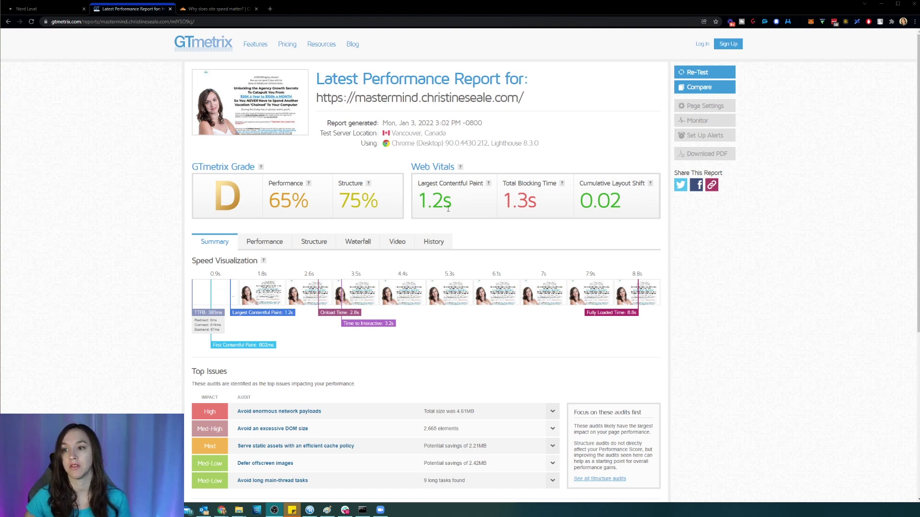
mouse_move(490, 187)
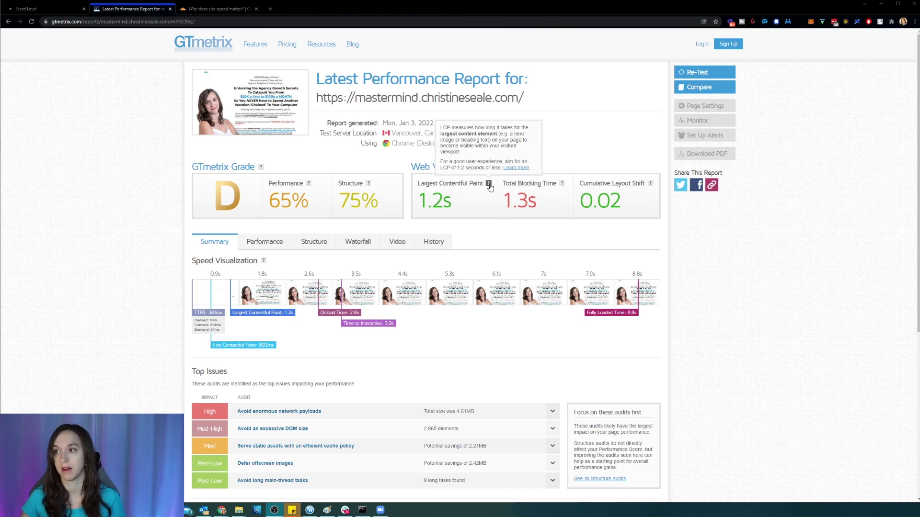
double_click(468, 204)
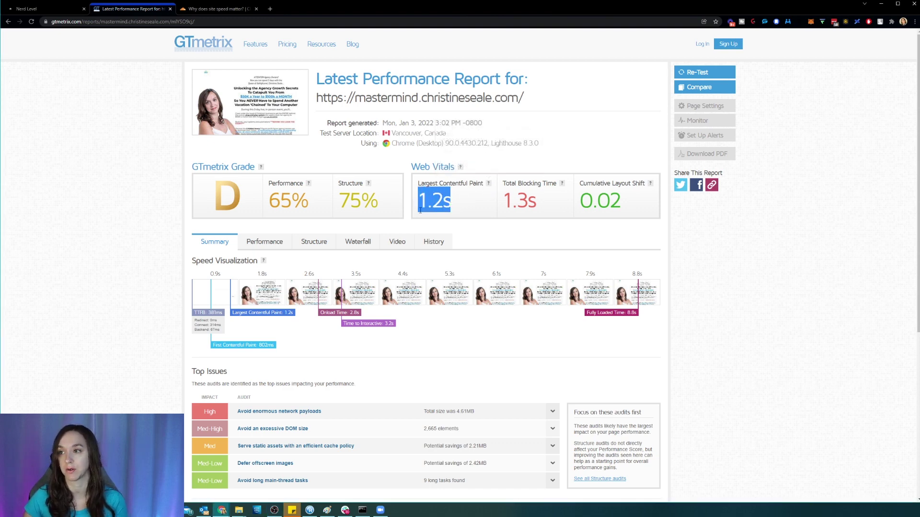
click(469, 204)
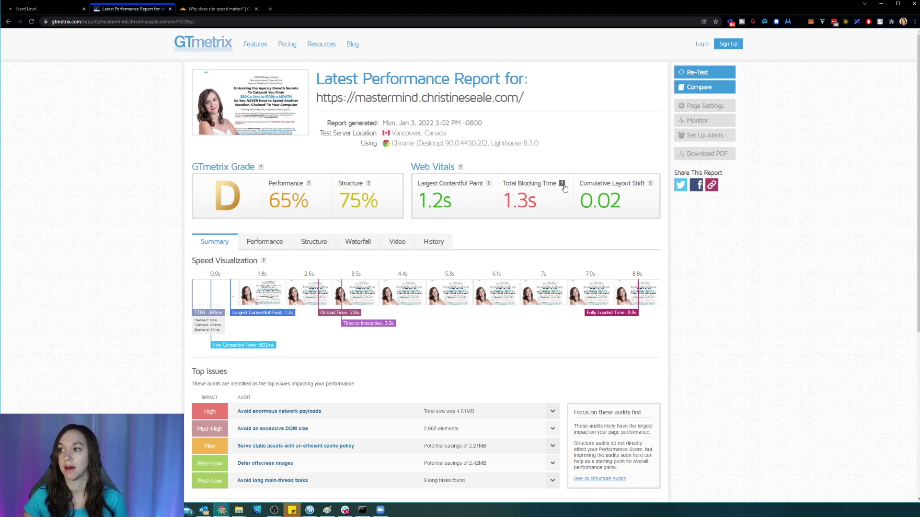
mouse_move(563, 185)
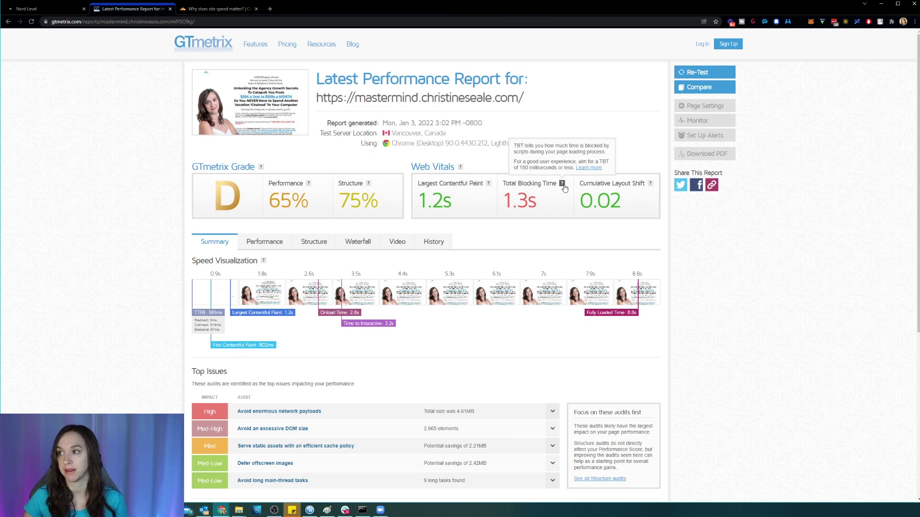
drag(536, 205, 506, 209)
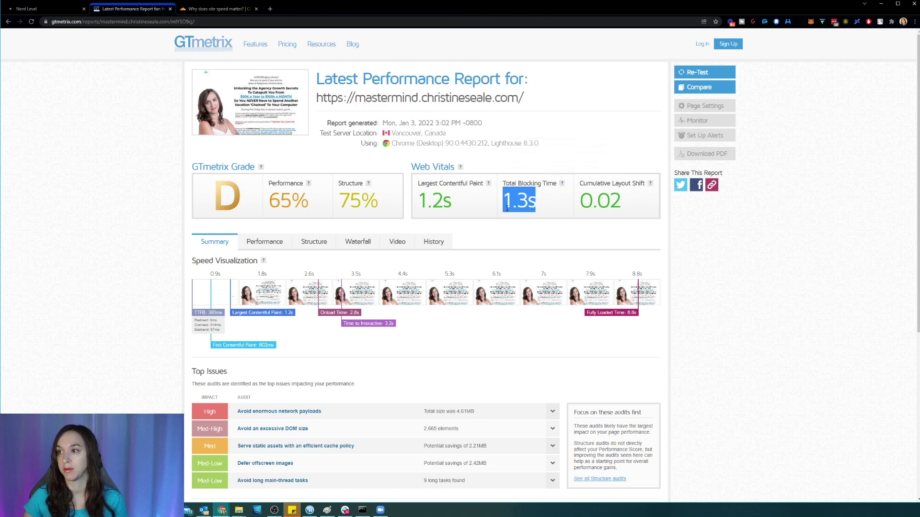
click(546, 212)
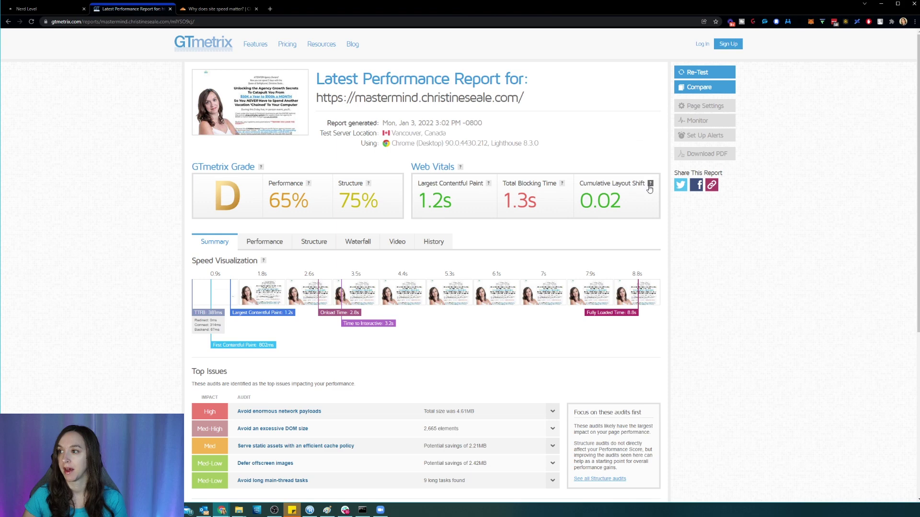
mouse_move(650, 187)
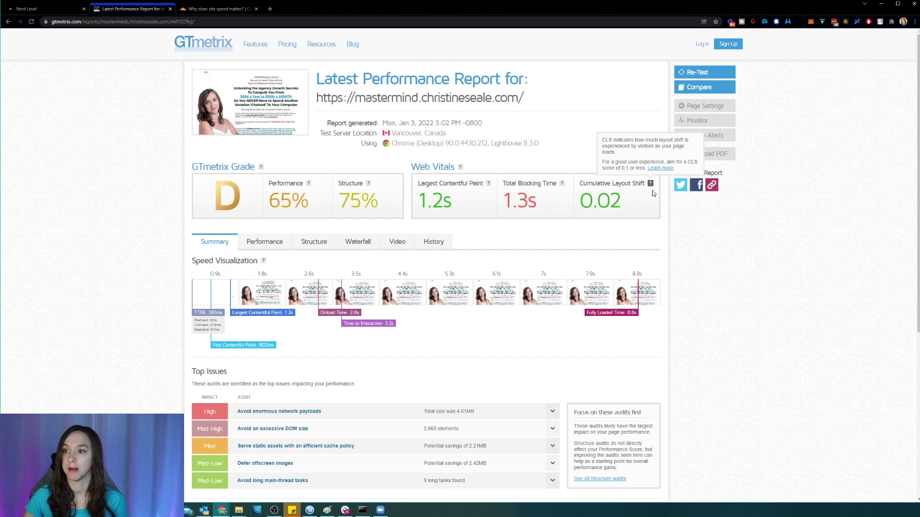
Step: Expand the Avoid enormous network payloads issue totalling 4.61MB
scroll(682, 269, down, 2)
scroll(684, 266, down, 1)
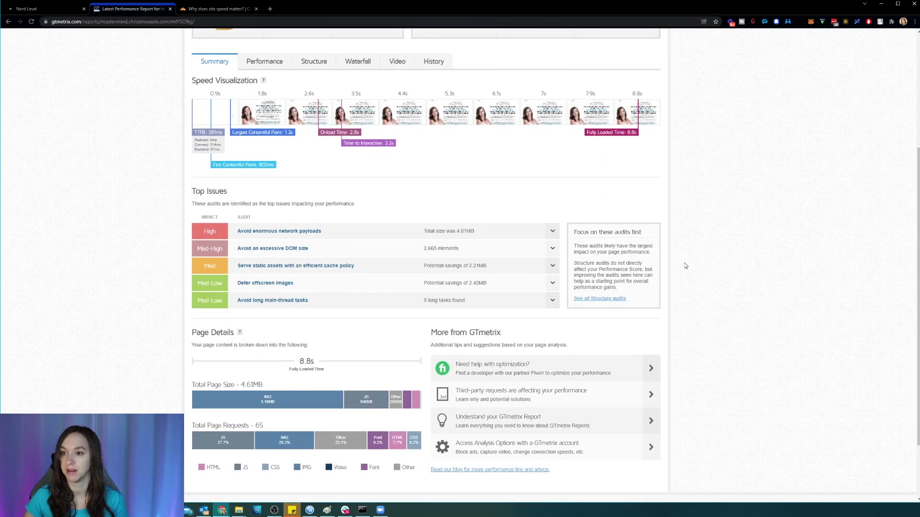
scroll(706, 261, down, 1)
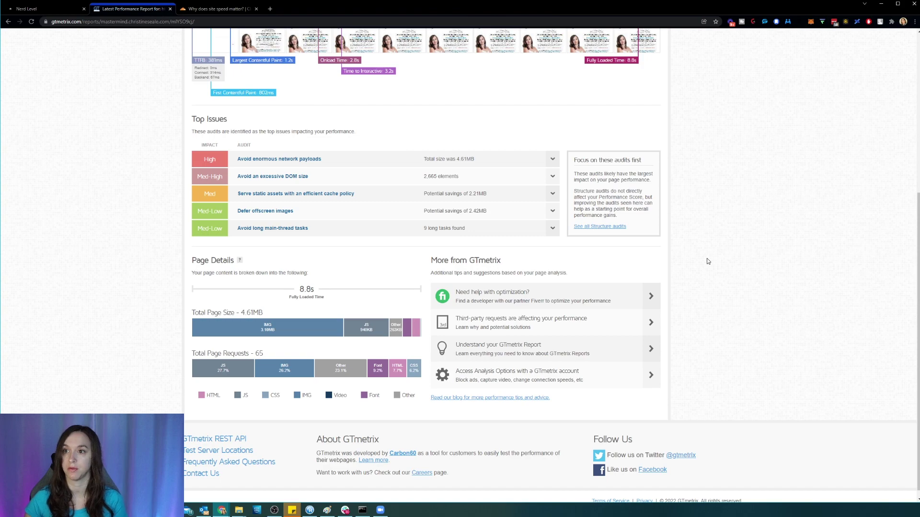
click(551, 159)
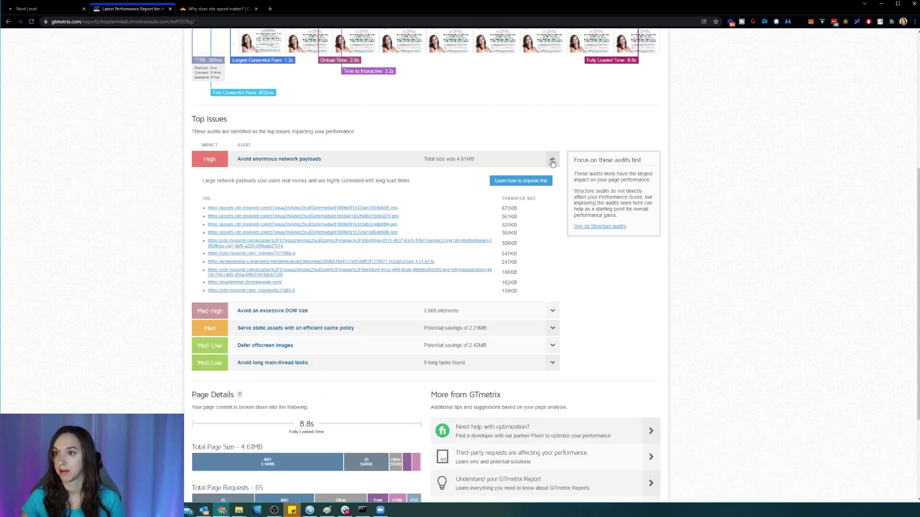
Step: Preview the three largest PNG images (672KB, 561KB, 520KB) in new tabs, closing each afterwards
right_click(366, 207)
click(380, 211)
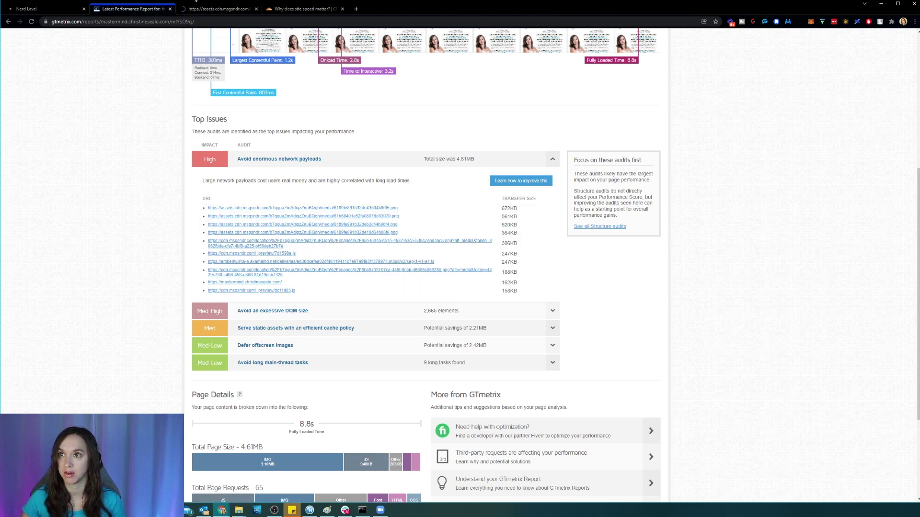
click(202, 12)
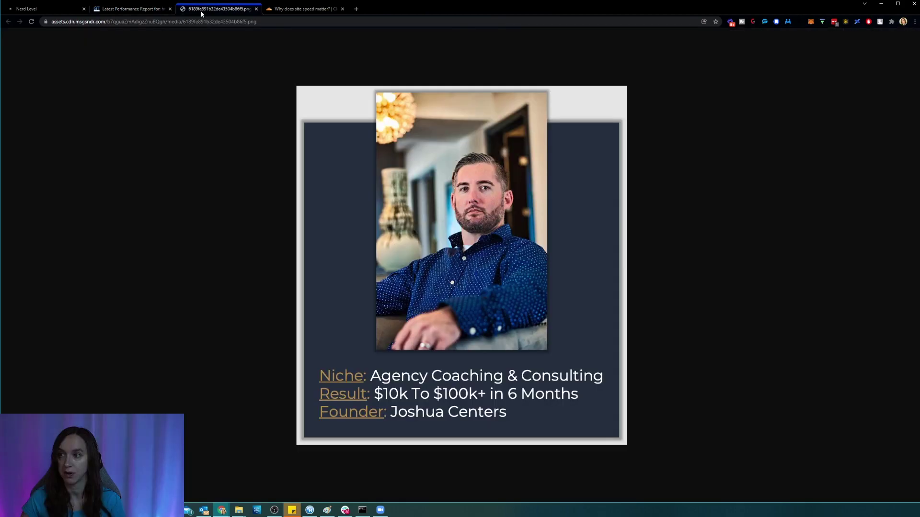
click(256, 9)
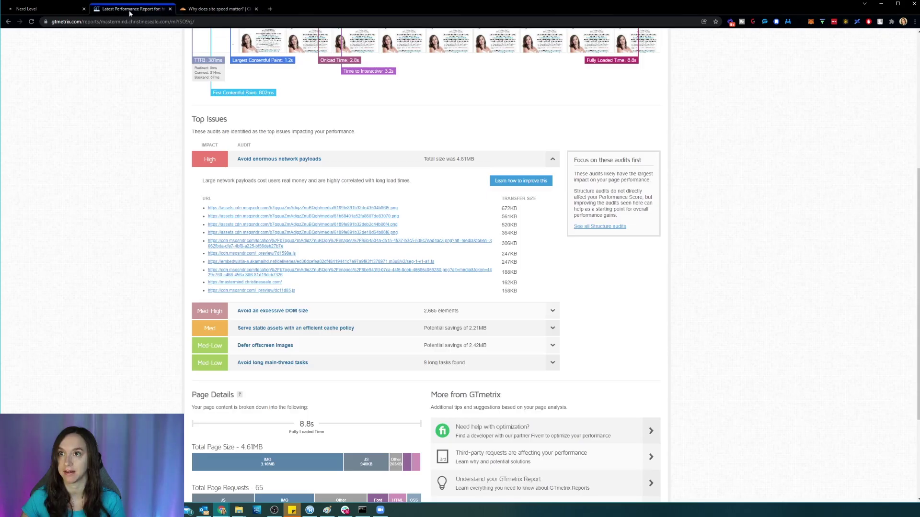
right_click(393, 218)
click(417, 222)
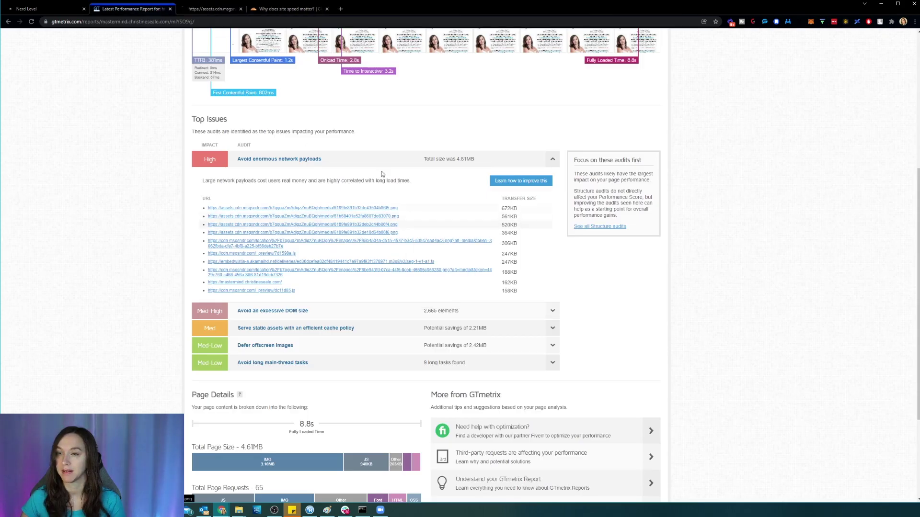
click(229, 16)
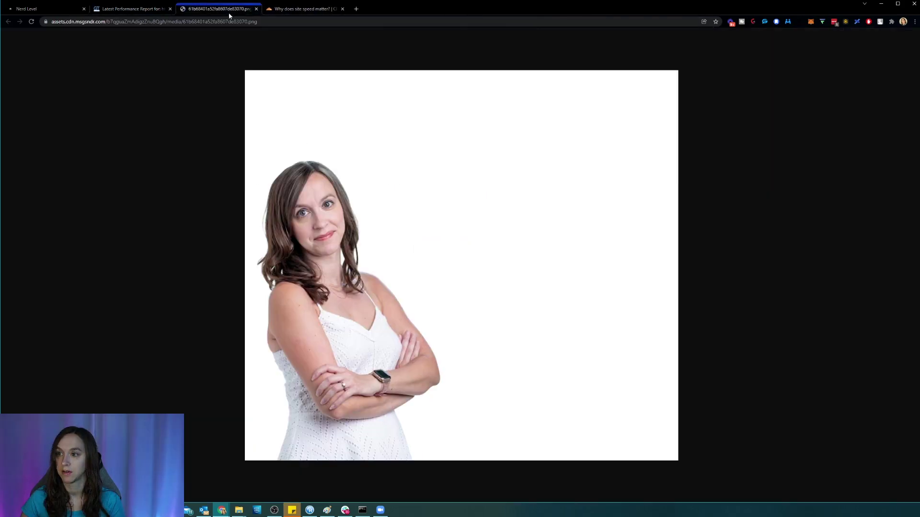
click(256, 8)
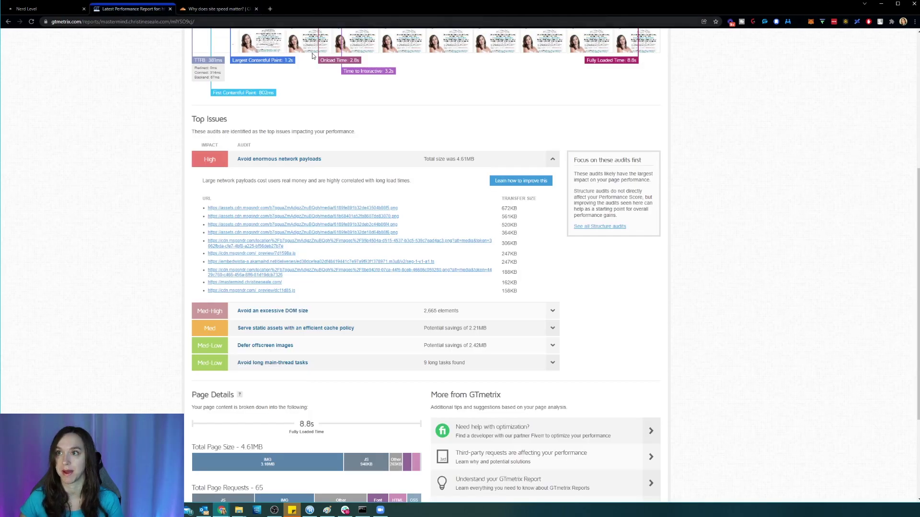
right_click(380, 227)
click(402, 231)
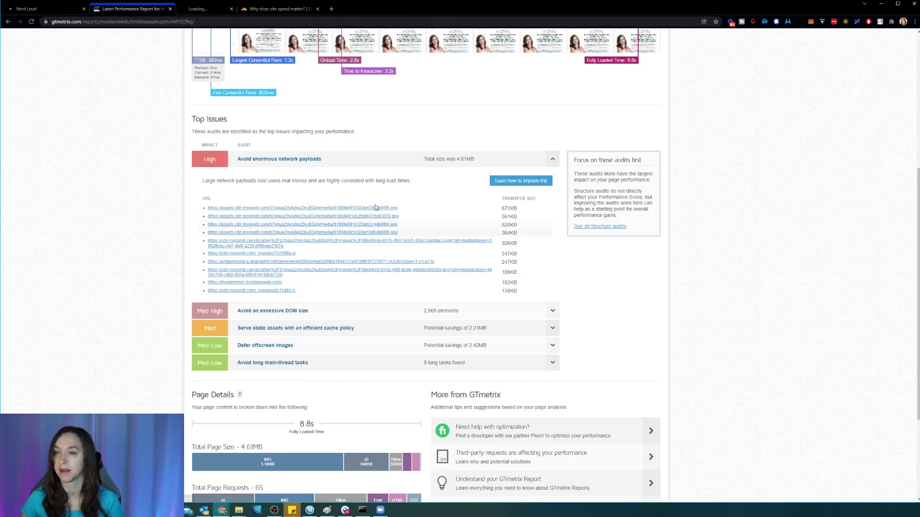
click(223, 9)
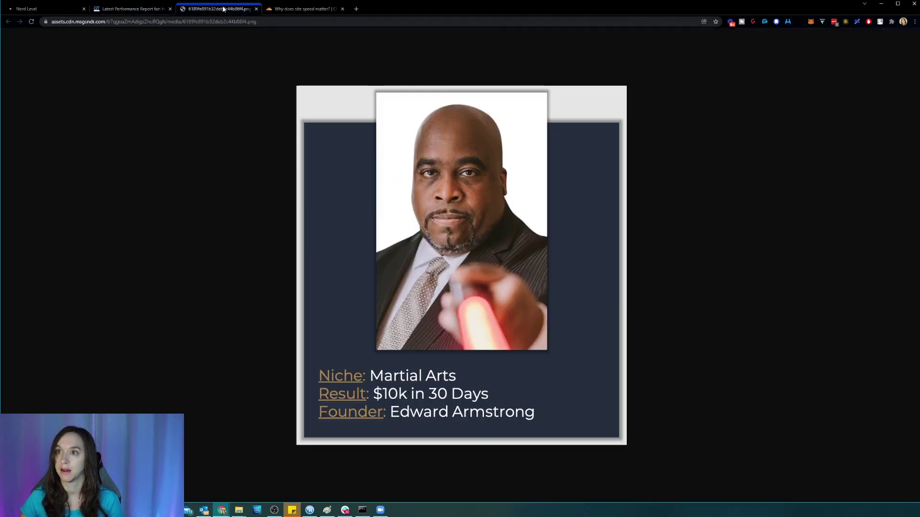
click(257, 9)
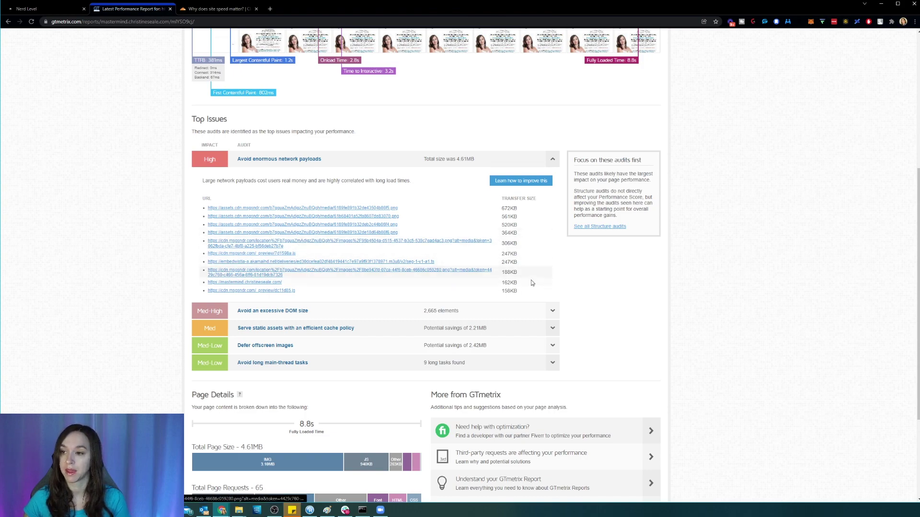
Step: Expand Avoid an excessive DOM size (2,665 elements), read its improvement guide, then return to the report
click(553, 311)
scroll(562, 312, down, 2)
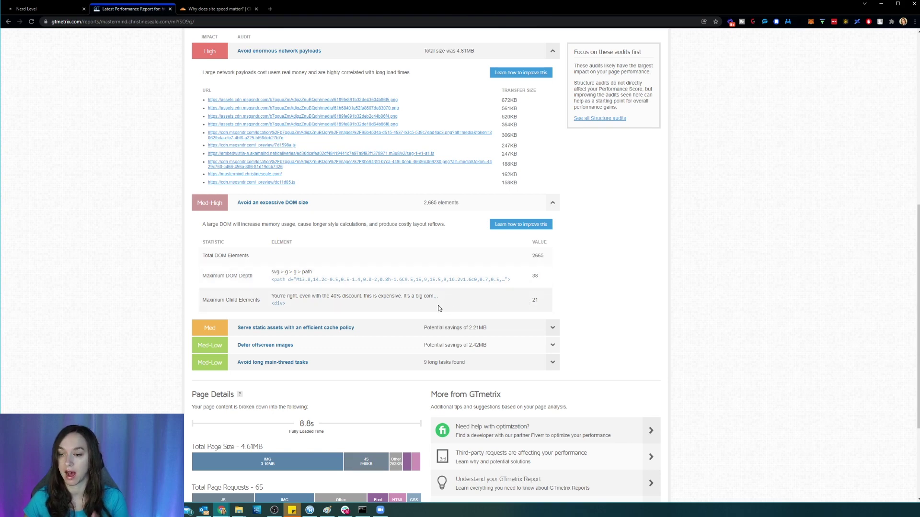
click(518, 230)
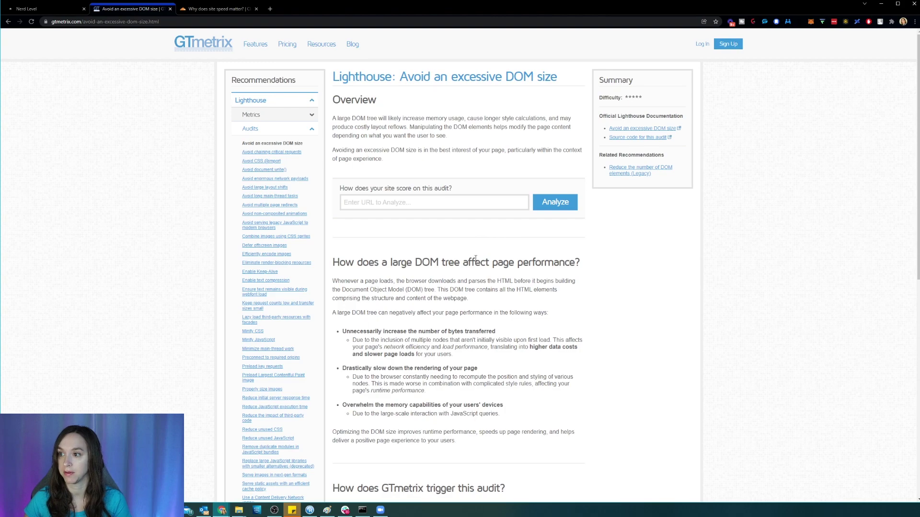
scroll(475, 259, down, 2)
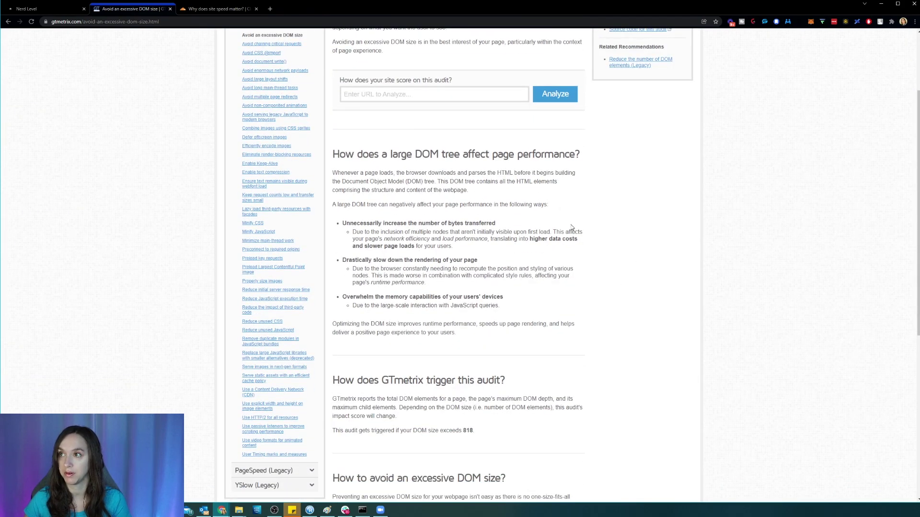
click(8, 22)
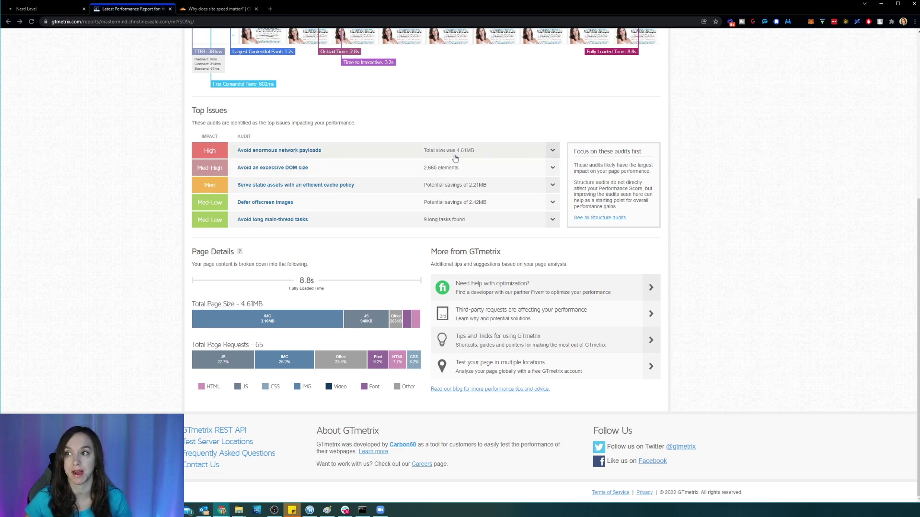
Step: Highlight the 4.61MB payload total and return to the report's D grade and Web Vitals
drag(474, 151, 457, 152)
scroll(743, 237, up, 5)
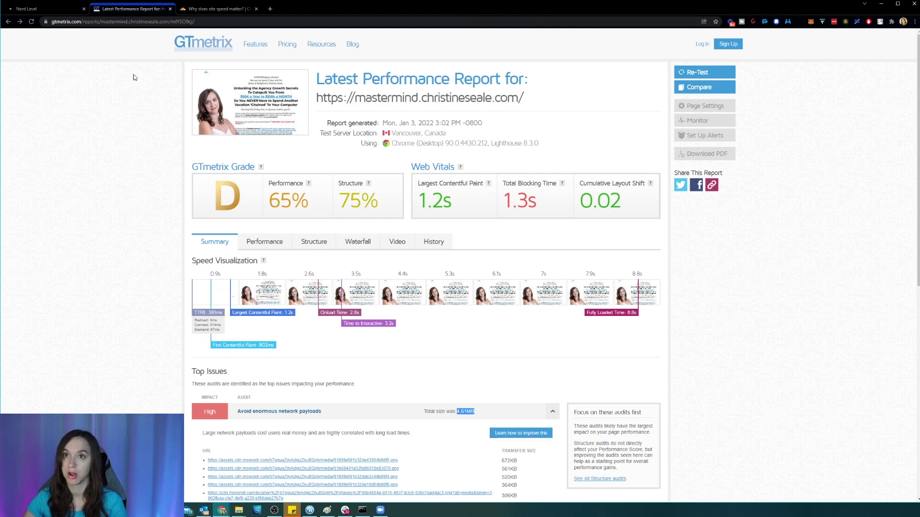
Step: Return to the Nerd Level tab showing the Mastermind step's split test overview
click(60, 10)
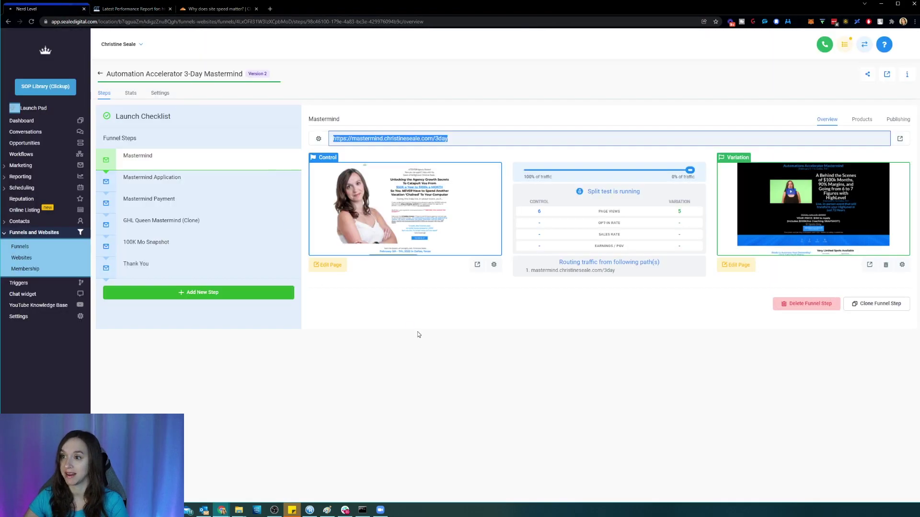